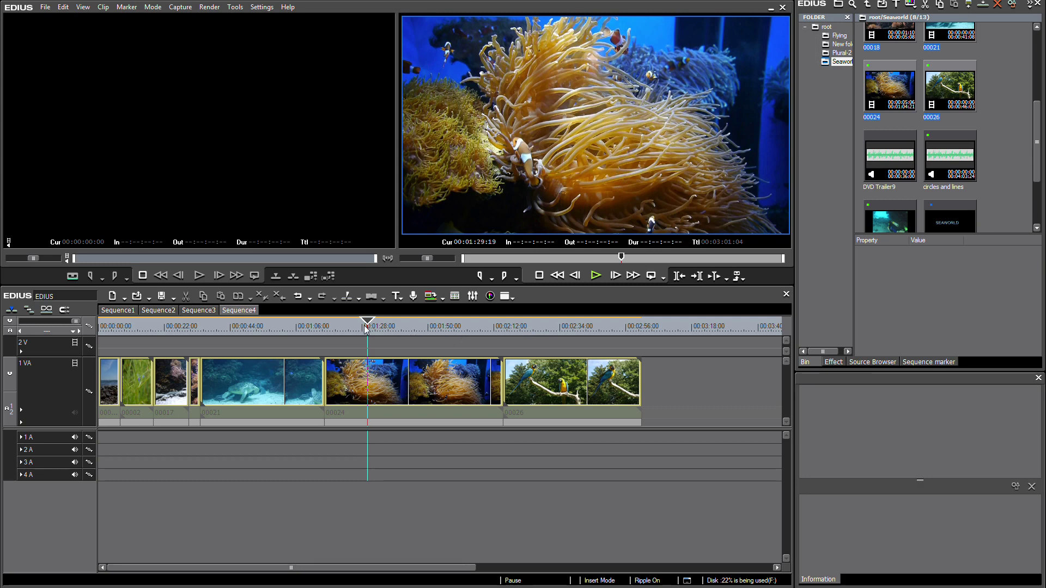
Park the playhead at 00:01:15:11 and ripple-delete clip 00017 from the video track
left_click(345, 326)
left_click_drag(344, 326, 324, 326)
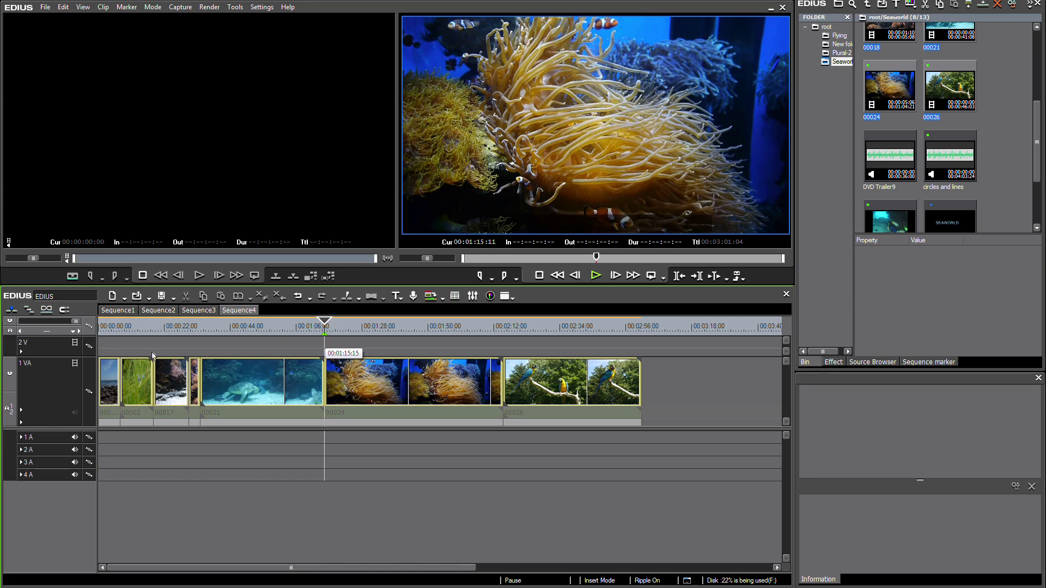
left_click(172, 389)
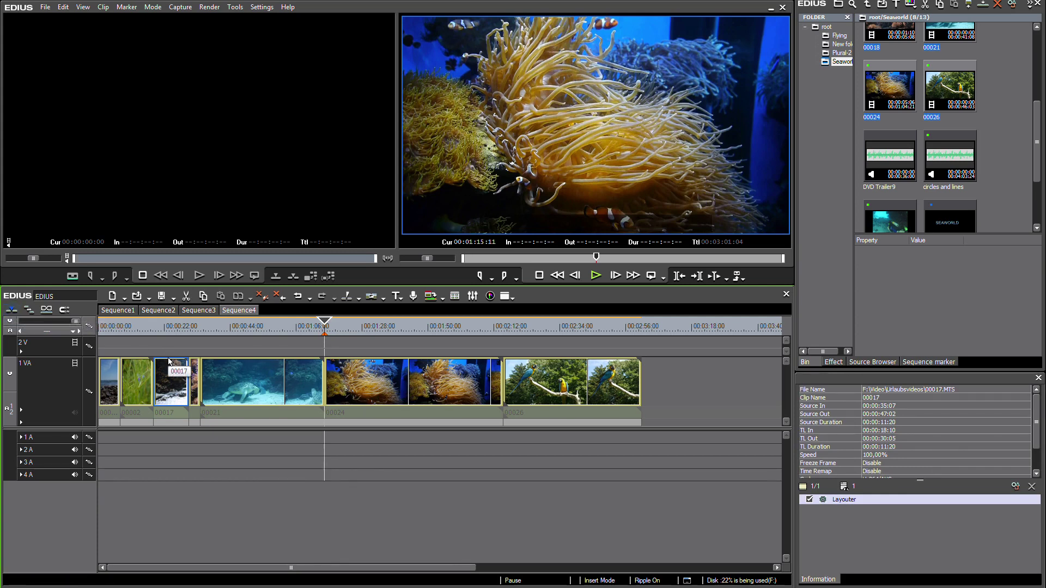
key("Delete")
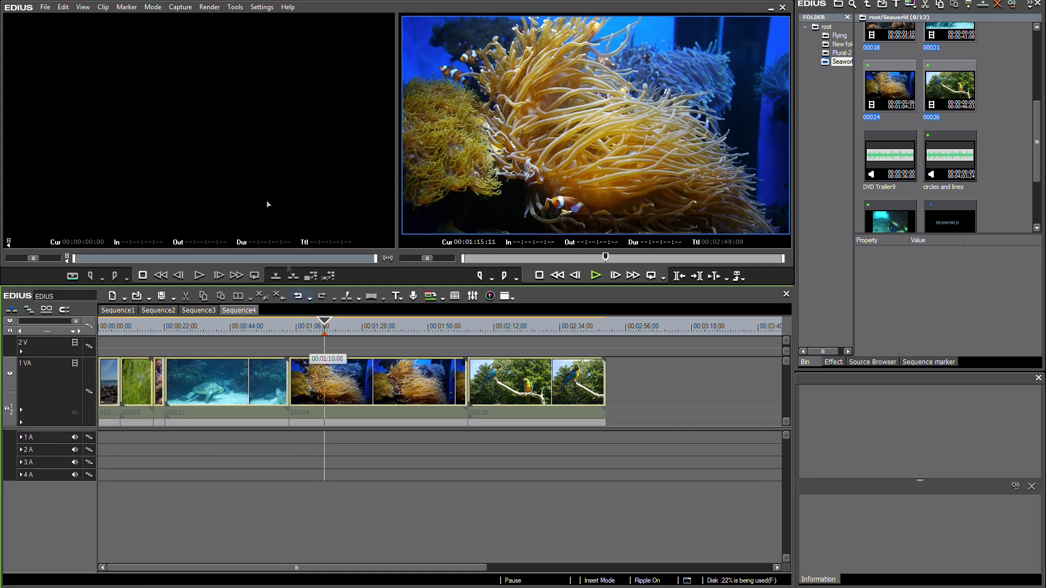
In User Settings, add the Sync-Lock Sequence Marker toggle to the end of the Mode Bar, then apply
left_click(262, 7)
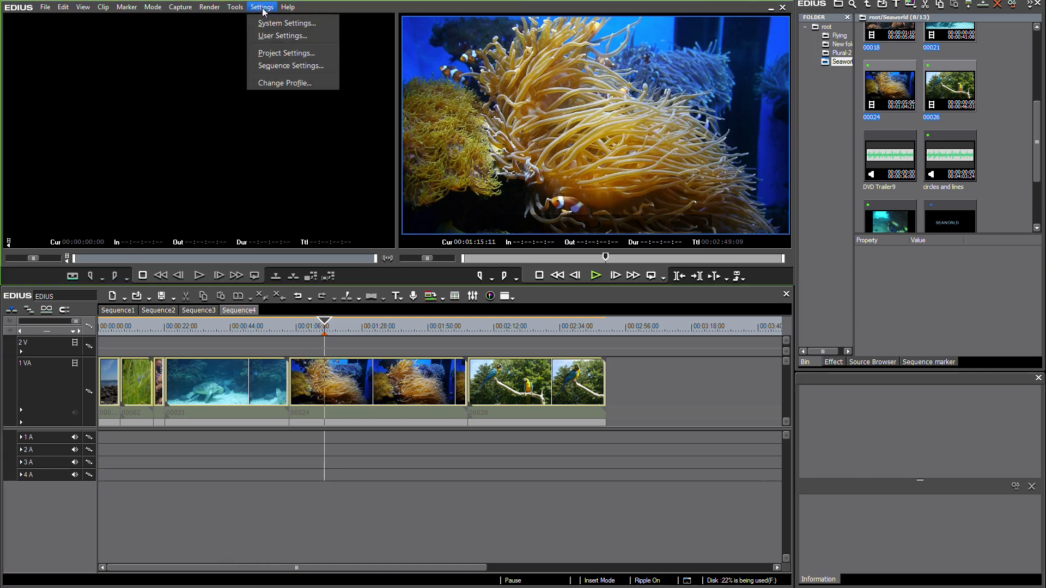
left_click(274, 37)
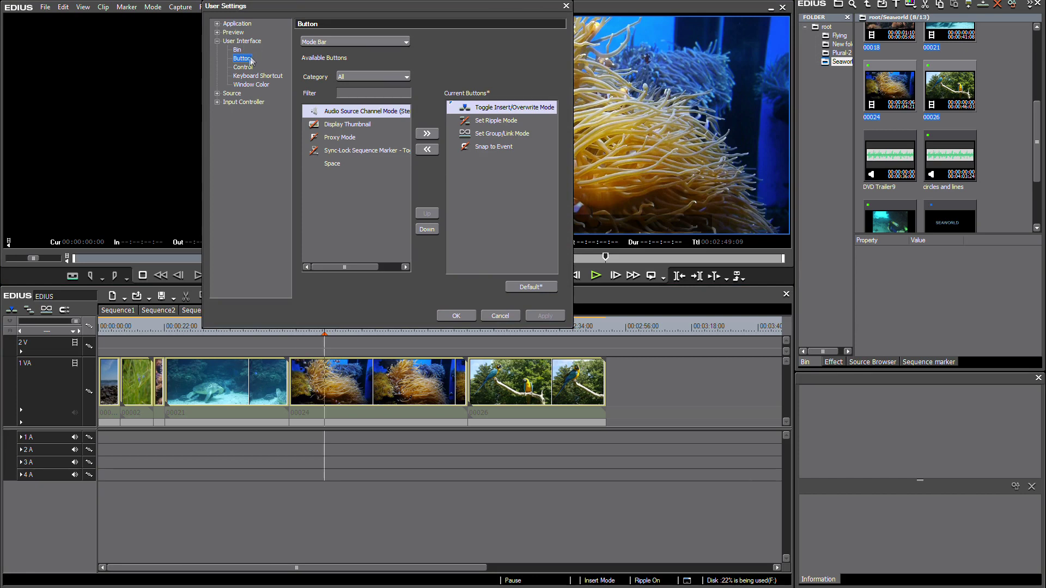
left_click(327, 42)
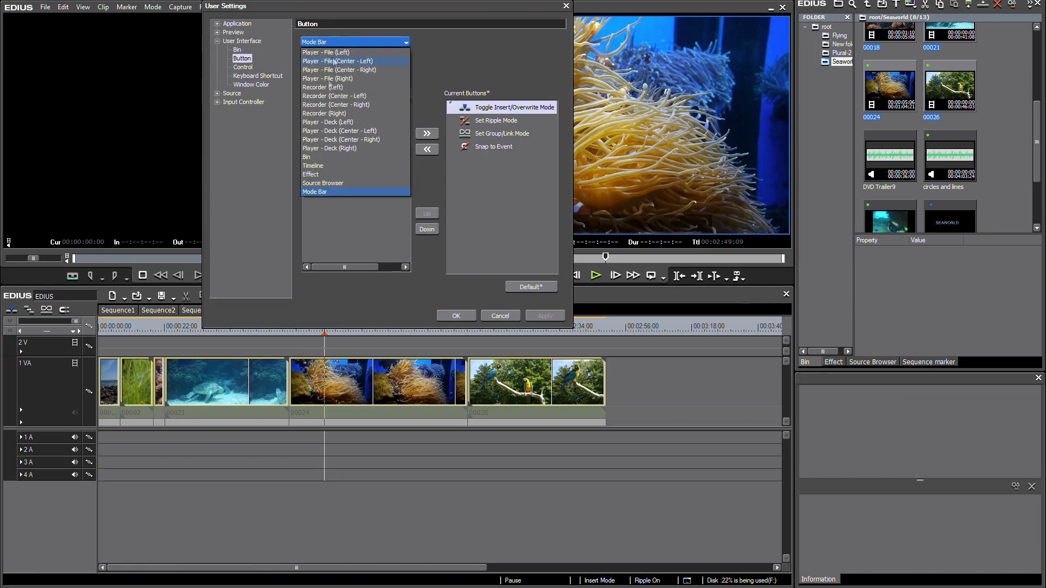
left_click(320, 194)
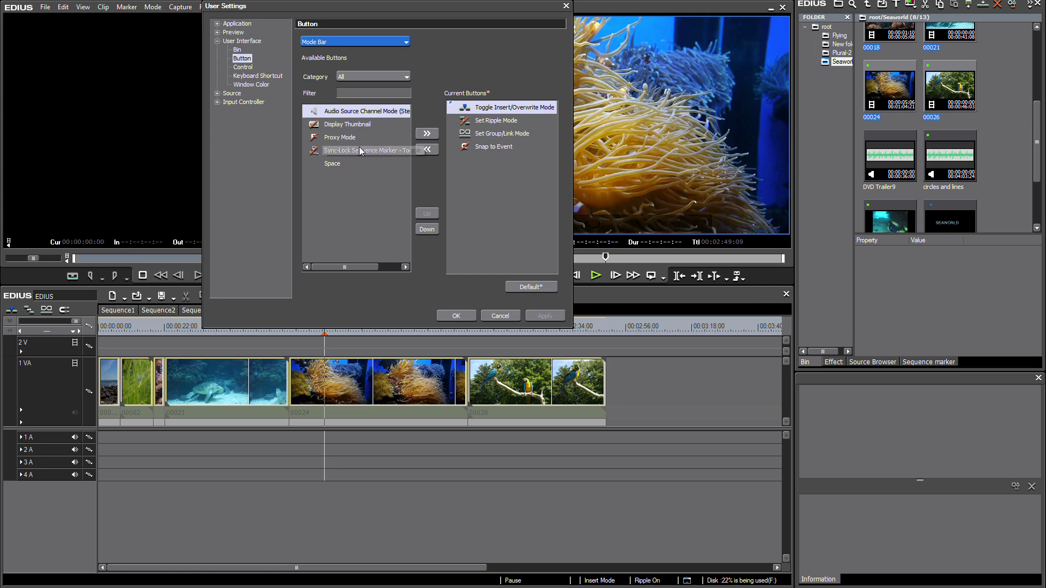
left_click(316, 151)
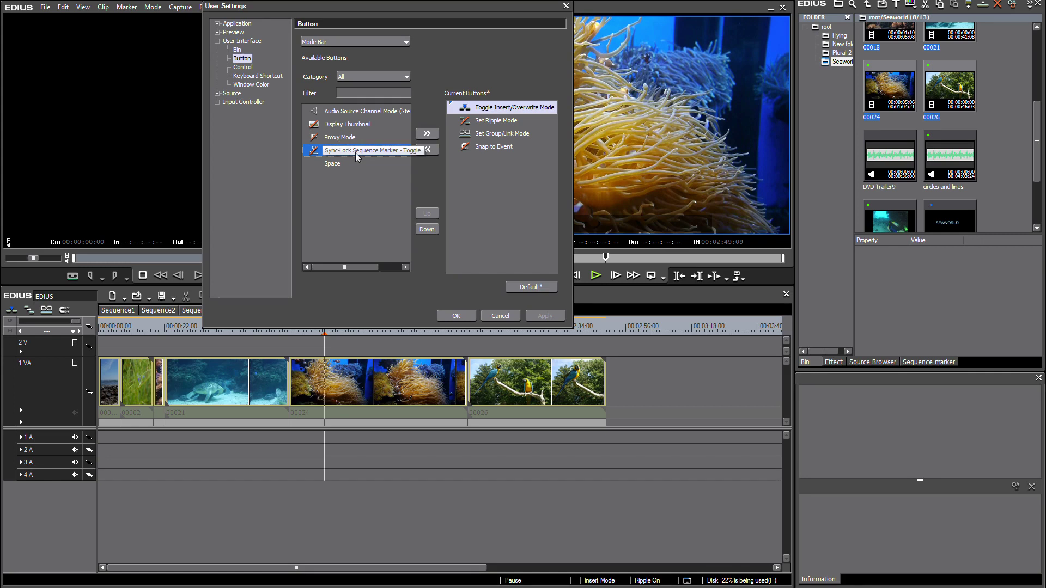
left_click(427, 134)
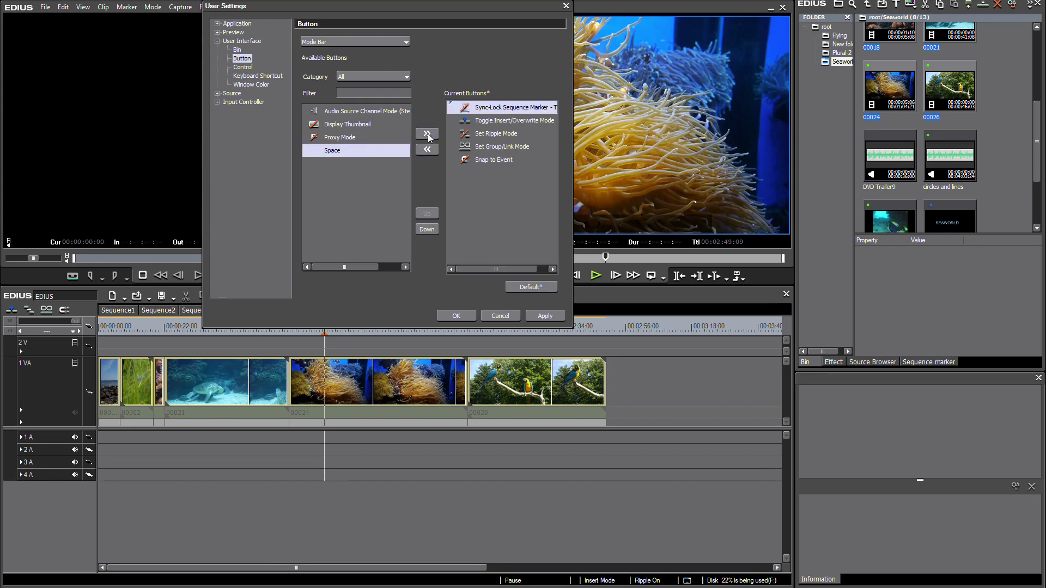
left_click_drag(466, 111, 468, 174)
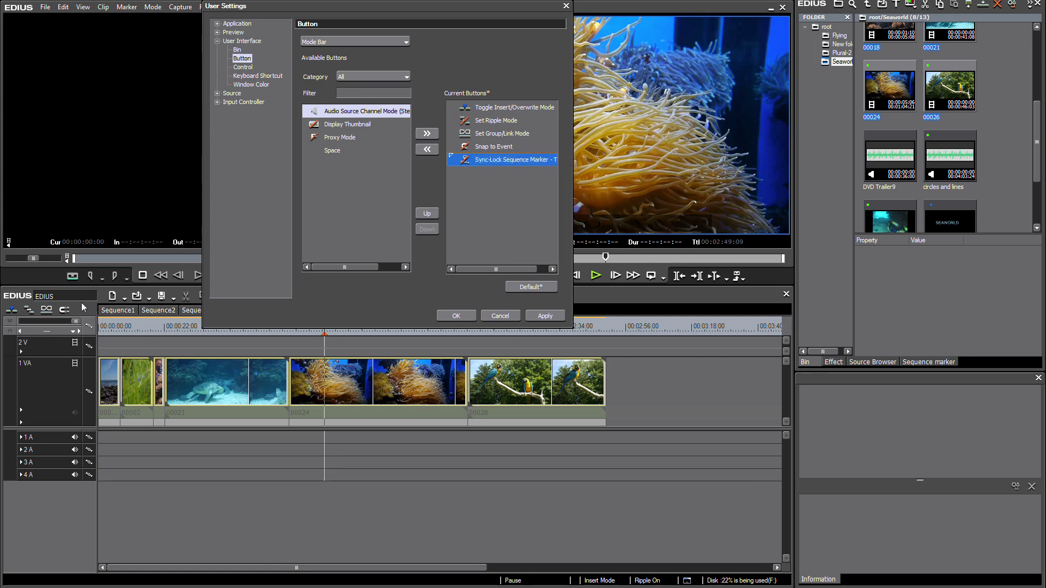
left_click(553, 318)
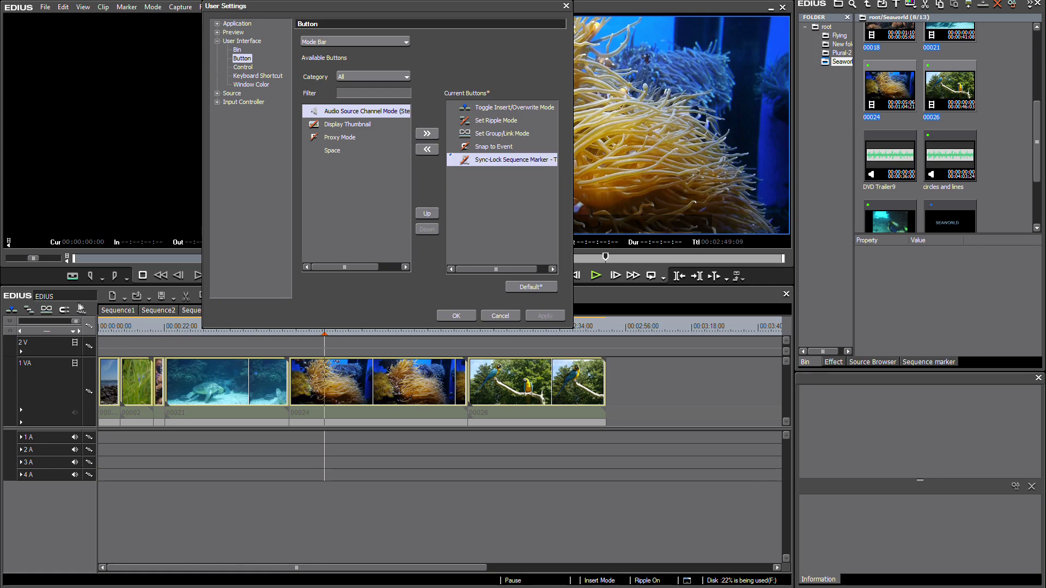
left_click(463, 316)
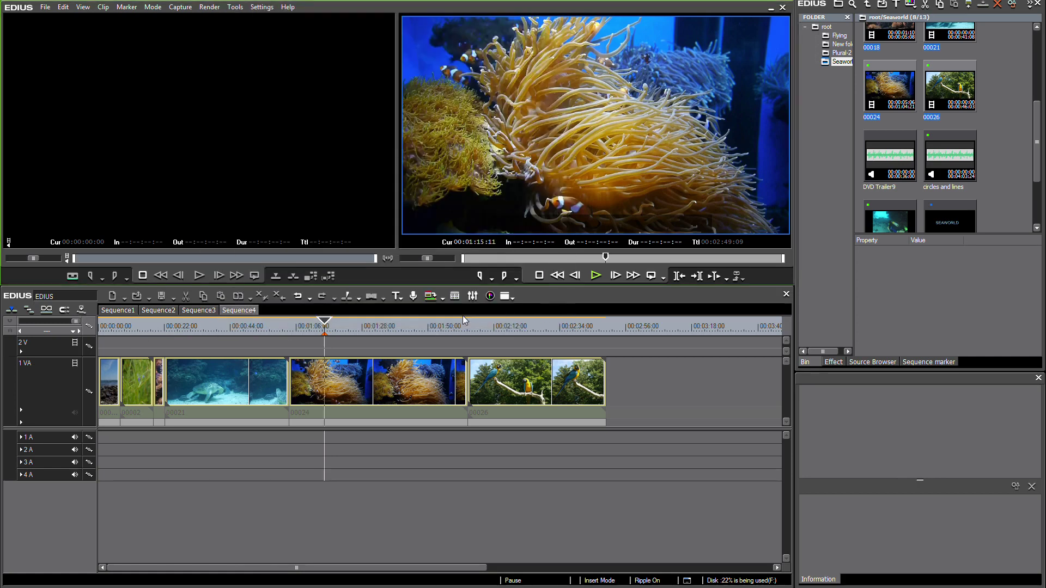
With Sync-Lock Sequence Marker on, ripple-delete clip 00018 at 00:00:22:08
left_click(82, 310)
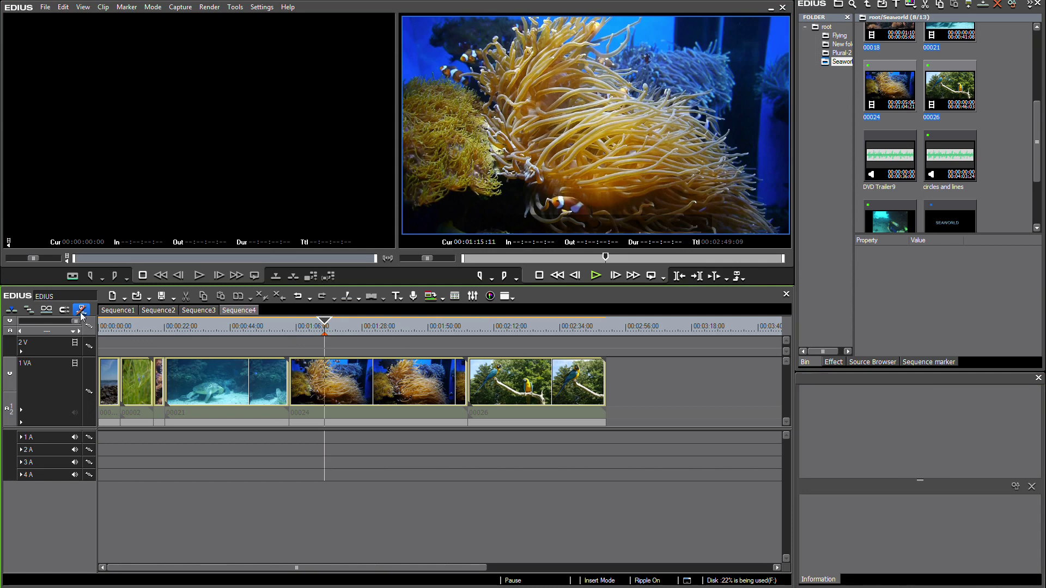
left_click(88, 312)
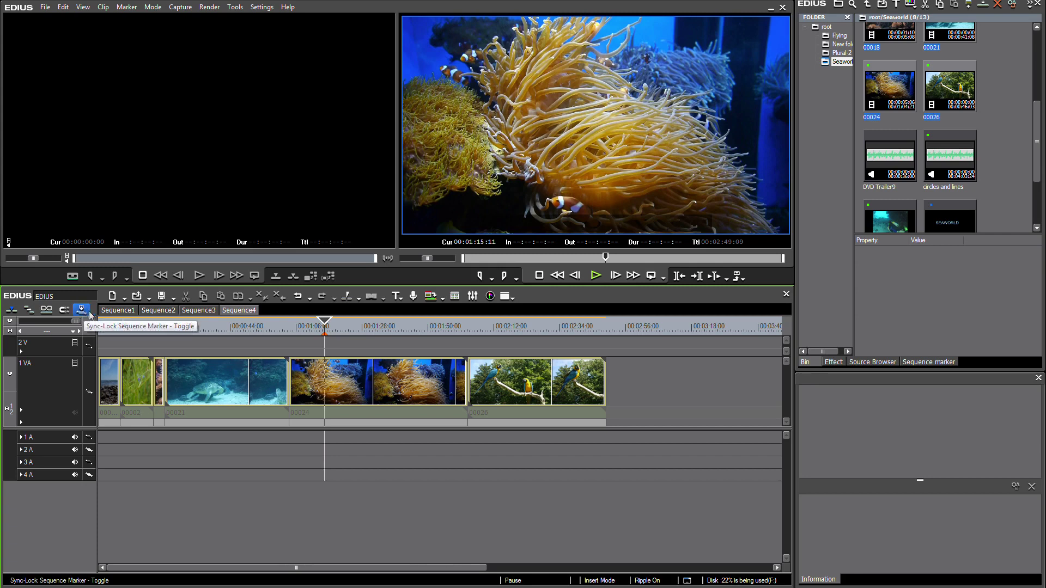
left_click(165, 325)
left_click(157, 380)
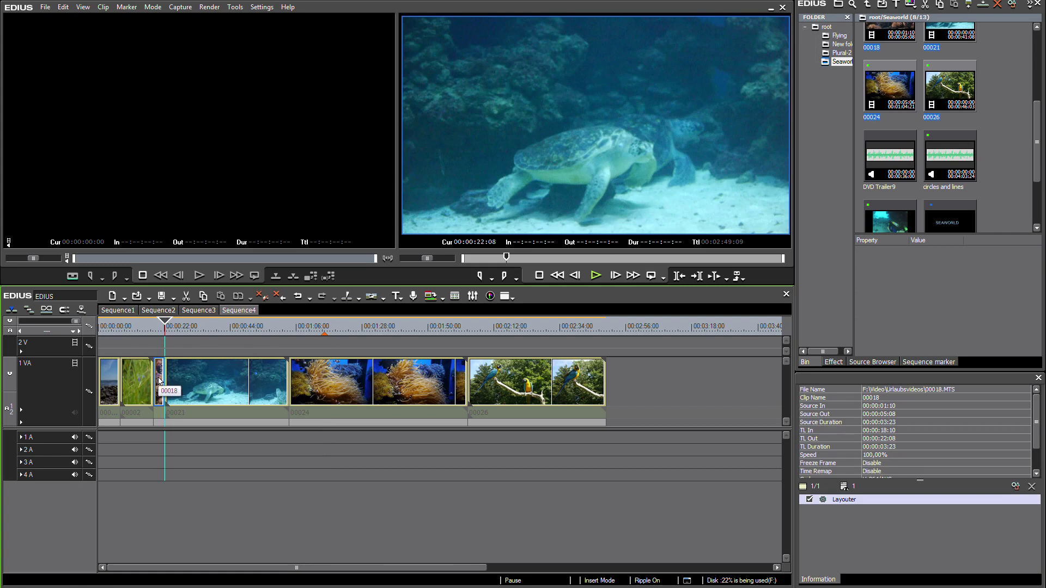
key("Delete")
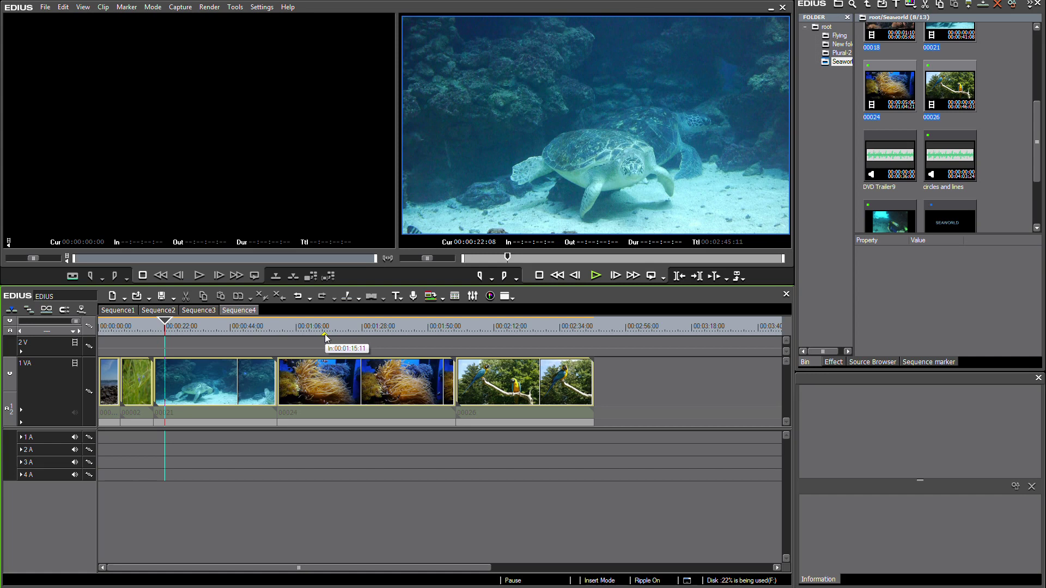
left_click(849, 288)
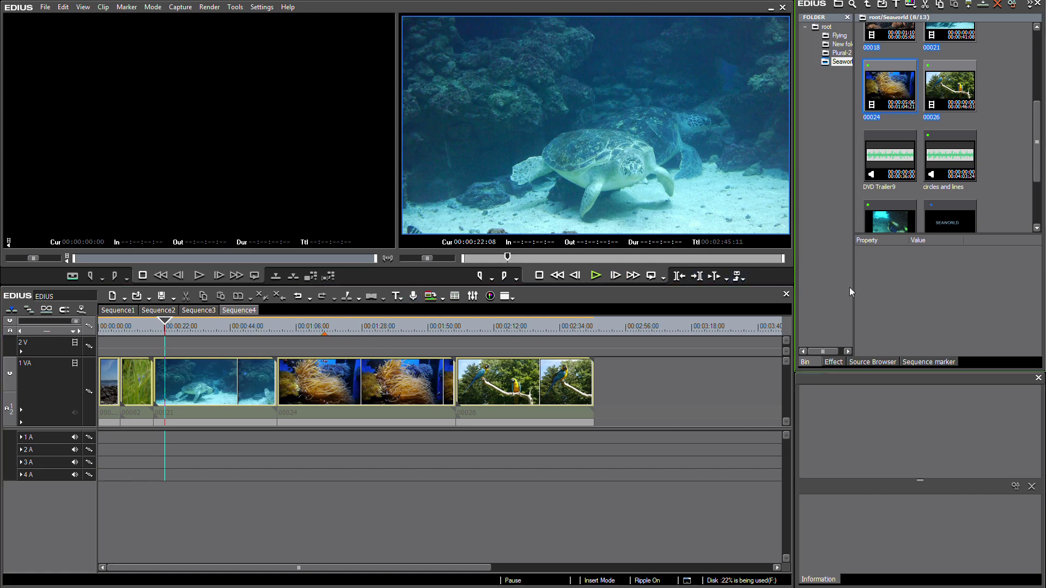
Unanchor sequence marker 001 in the marker list so it ripples with clips
left_click(932, 362)
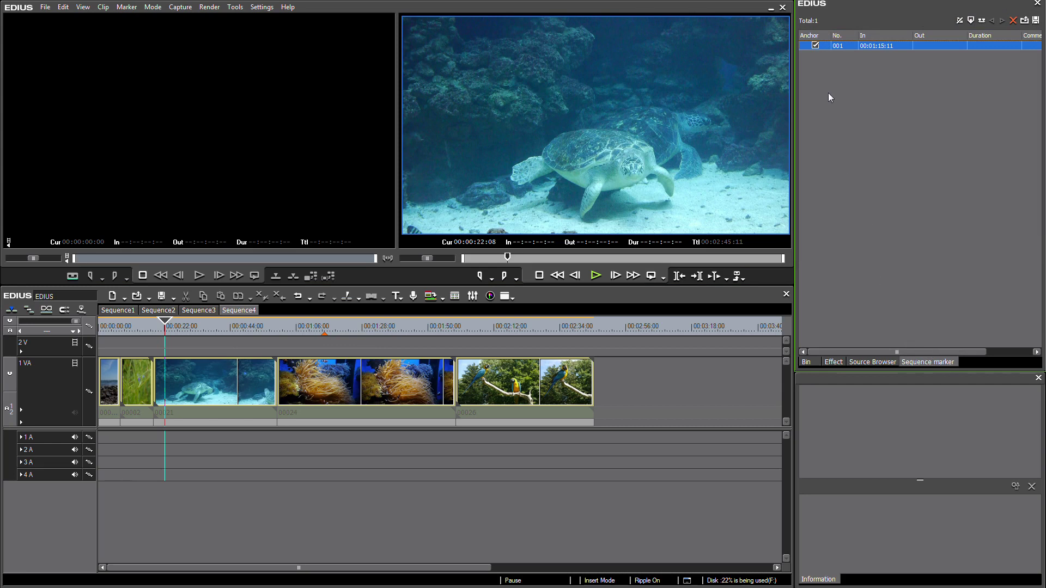
left_click(325, 329)
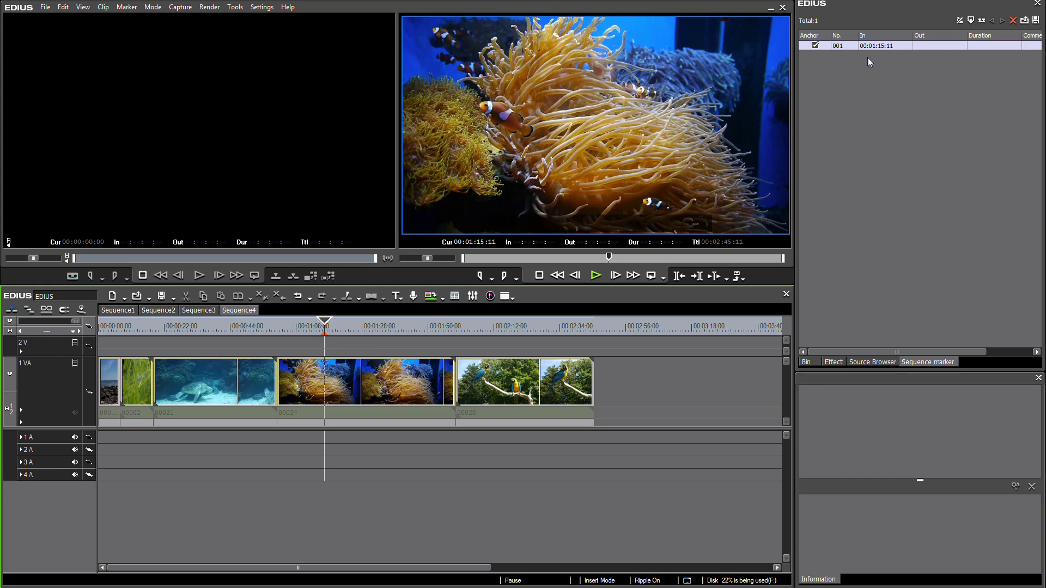
left_click(815, 46)
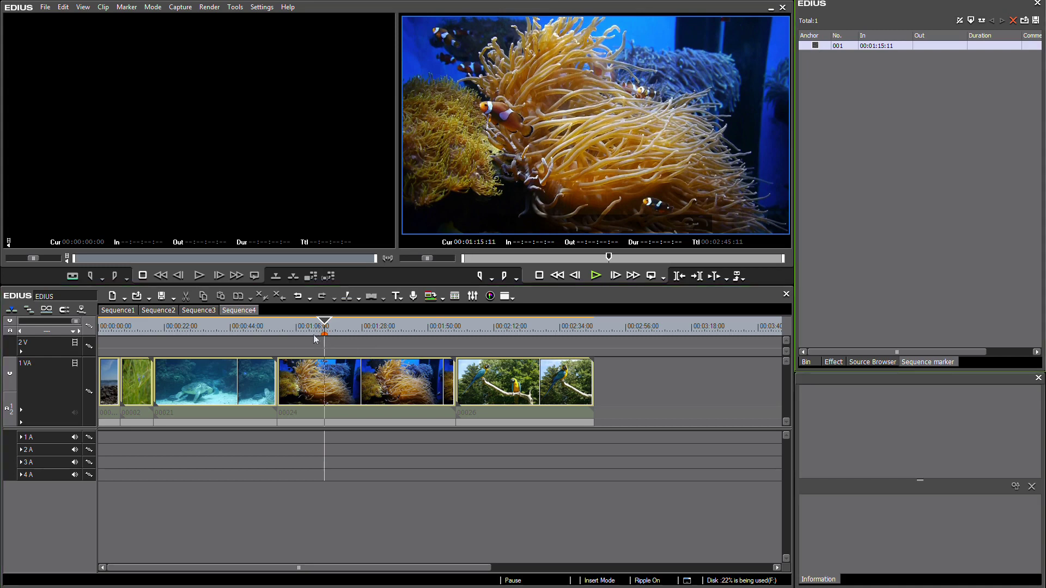
Ripple-delete clip 00002 near 00:00:23:07 from the timeline
left_click(168, 331)
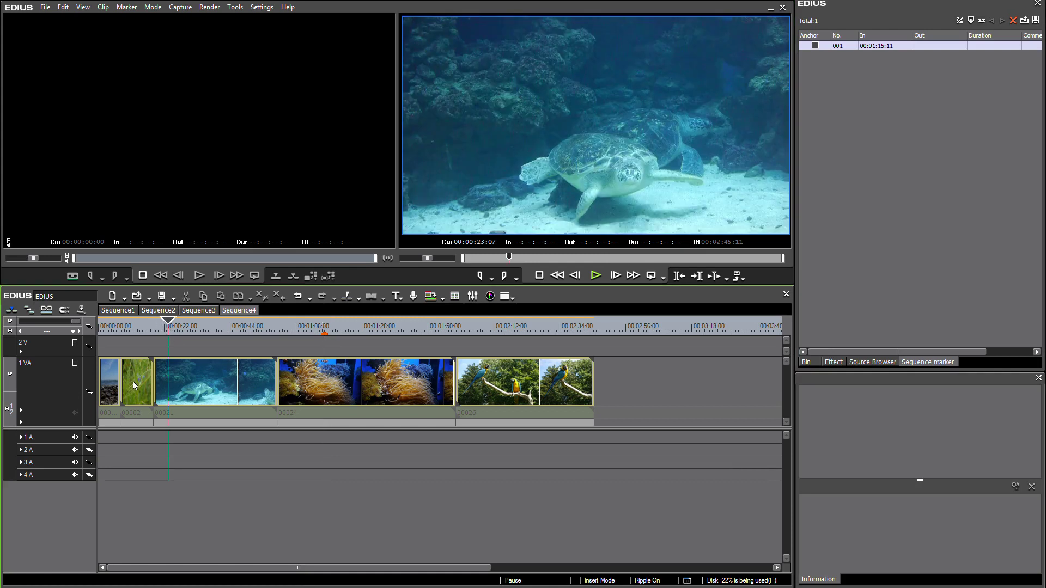
left_click(134, 382)
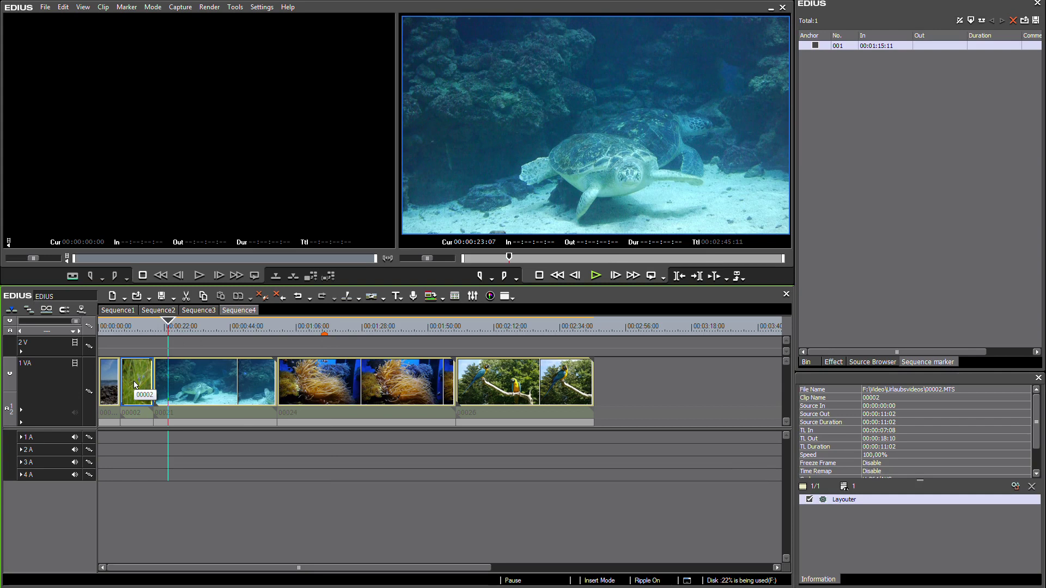
key("Delete")
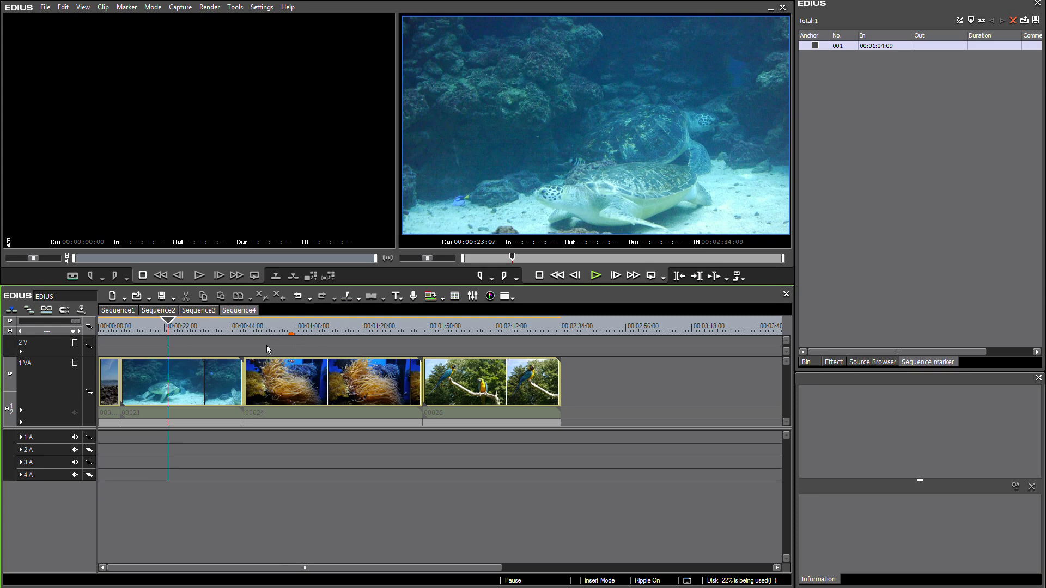
Add an unanchored sequence marker at 00:01:48:06, the parrot clip's start
left_click(422, 348)
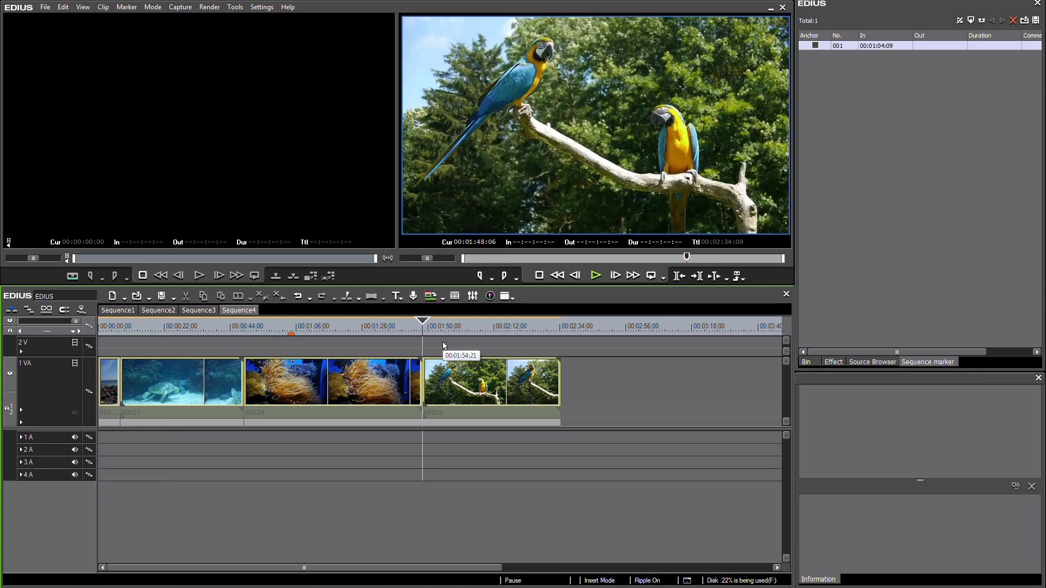
key("v")
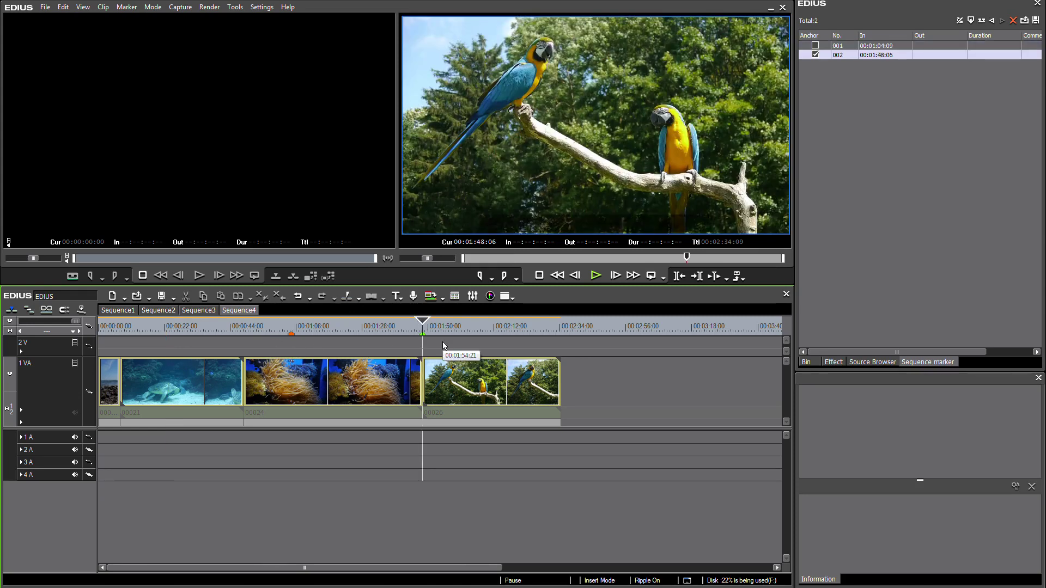
left_click(815, 55)
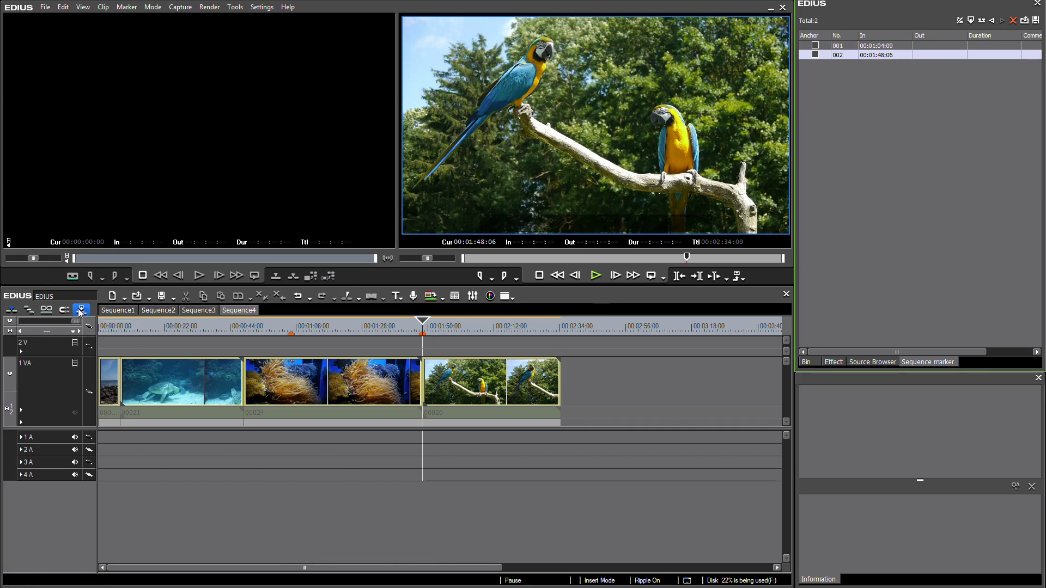
Drag marker 001 earlier to 00:00:48:16
left_click(370, 330)
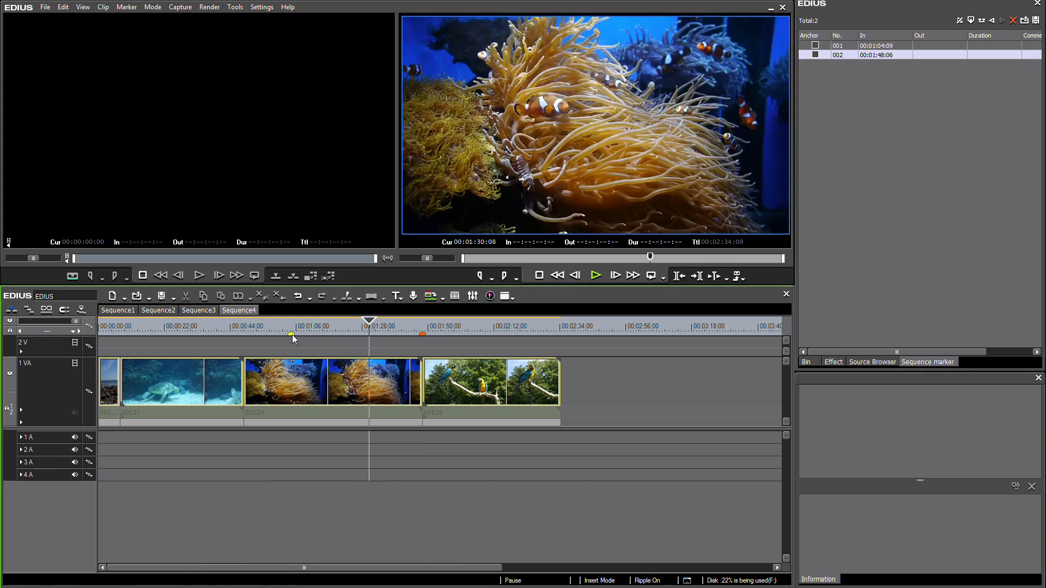
left_click_drag(293, 339, 244, 339)
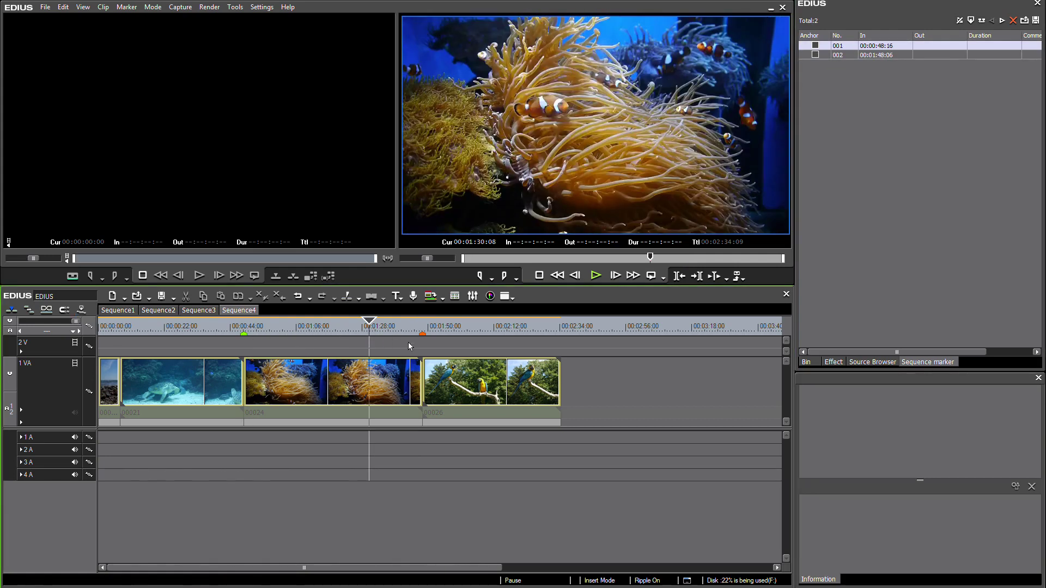
left_click(423, 336)
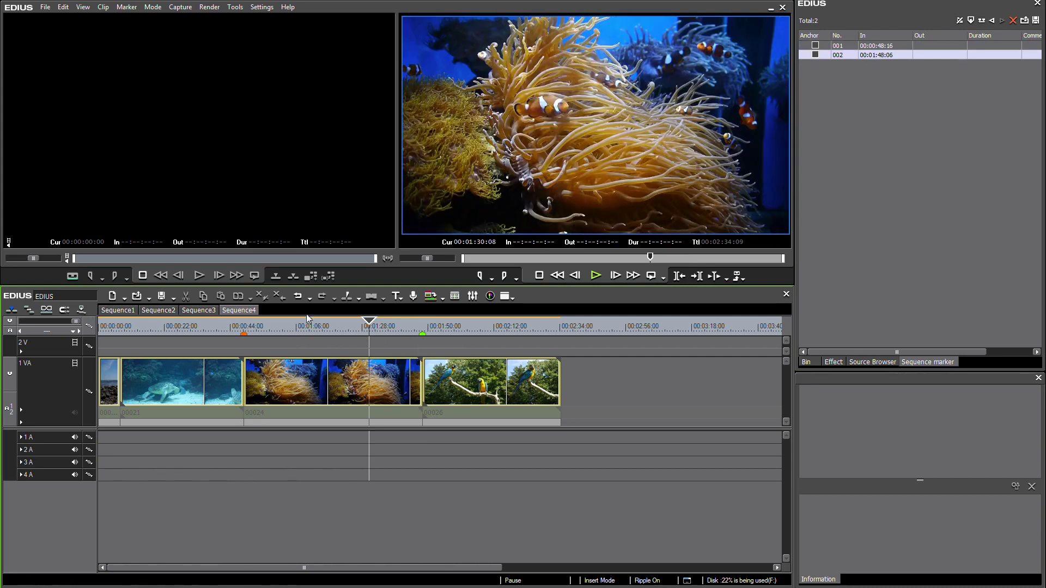
left_click(244, 335)
left_click(422, 334)
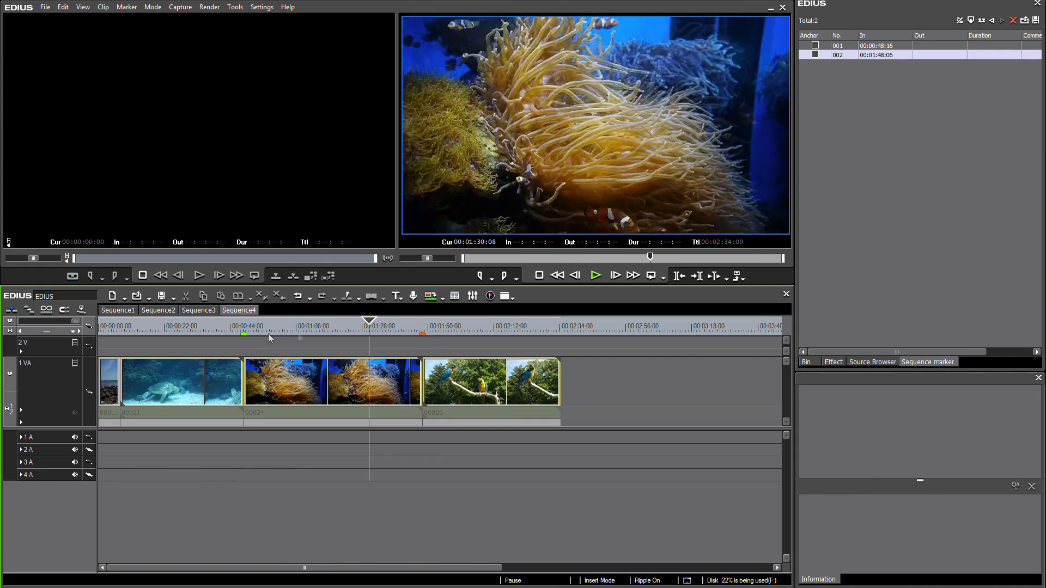
Add sequence markers at 00:01:11:06, 00:02:06:07 and 00:00:22:09
left_click(329, 331)
left_click_drag(330, 333, 312, 330)
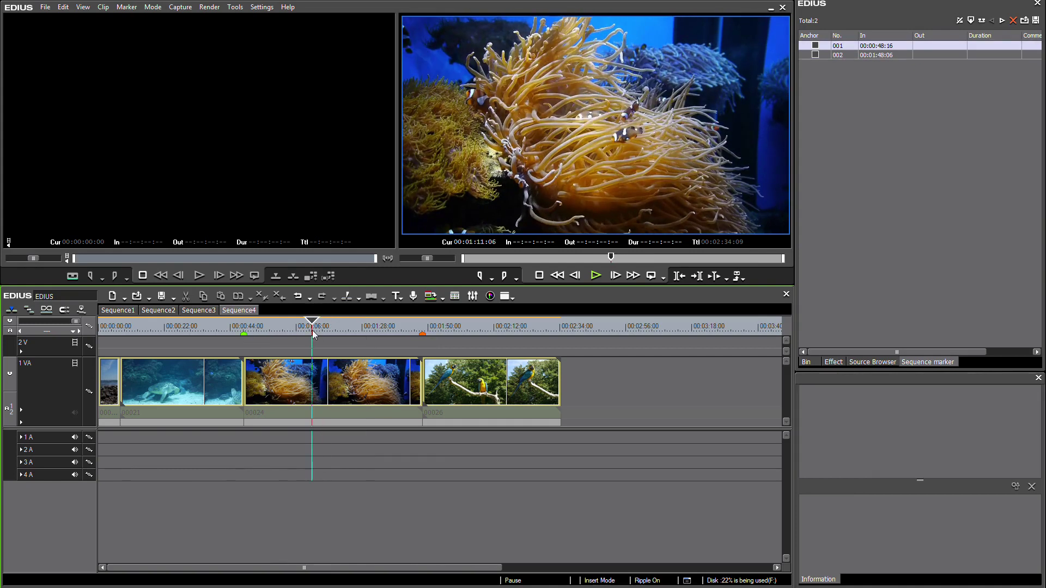
key("v")
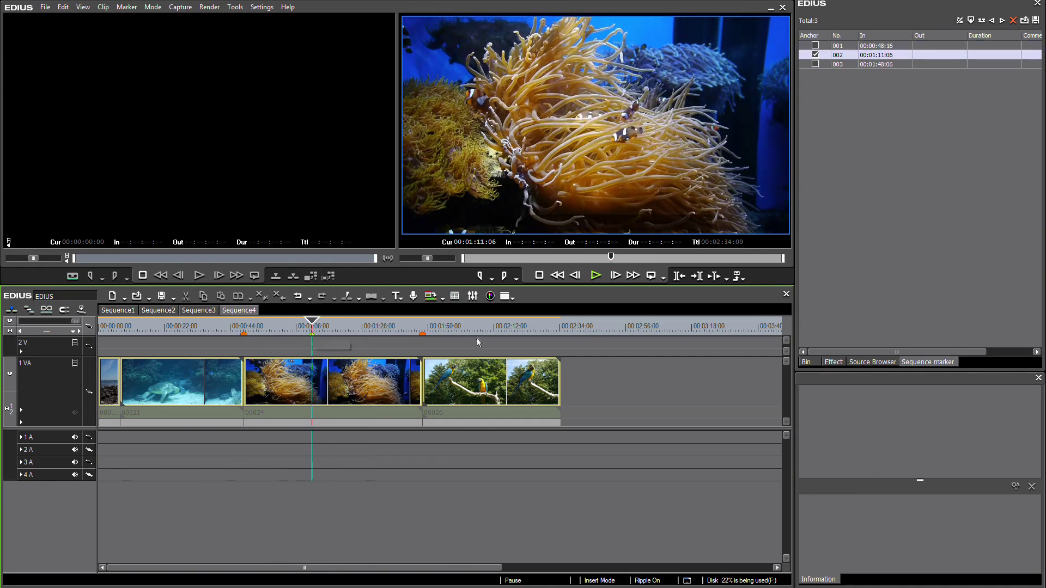
left_click(477, 330)
key("v")
left_click(165, 330)
key("v")
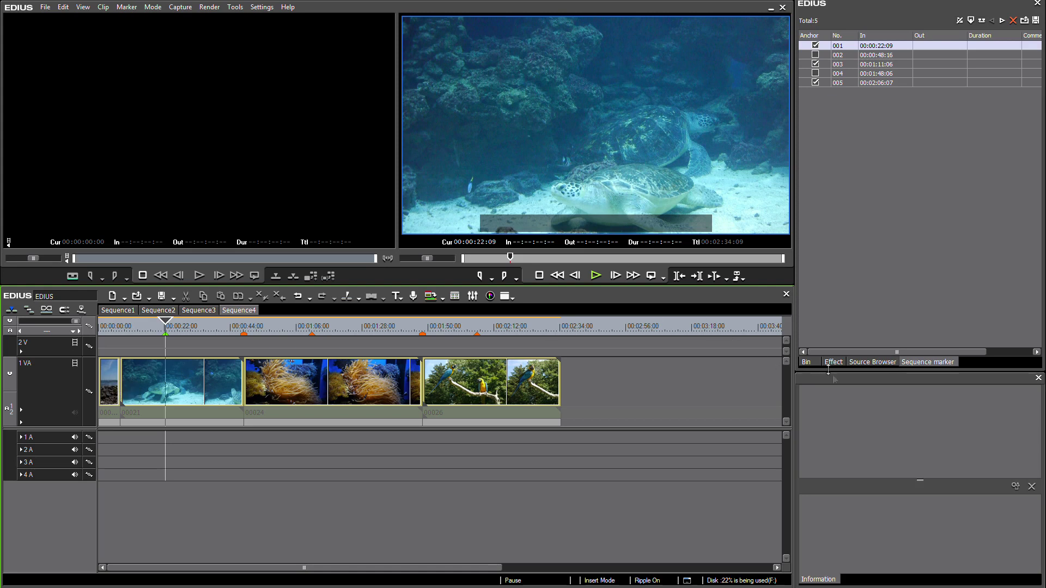
Insert clip 00005 from the Seaworld bin at the start of track 1 VA
left_click(805, 361)
left_click(995, 114)
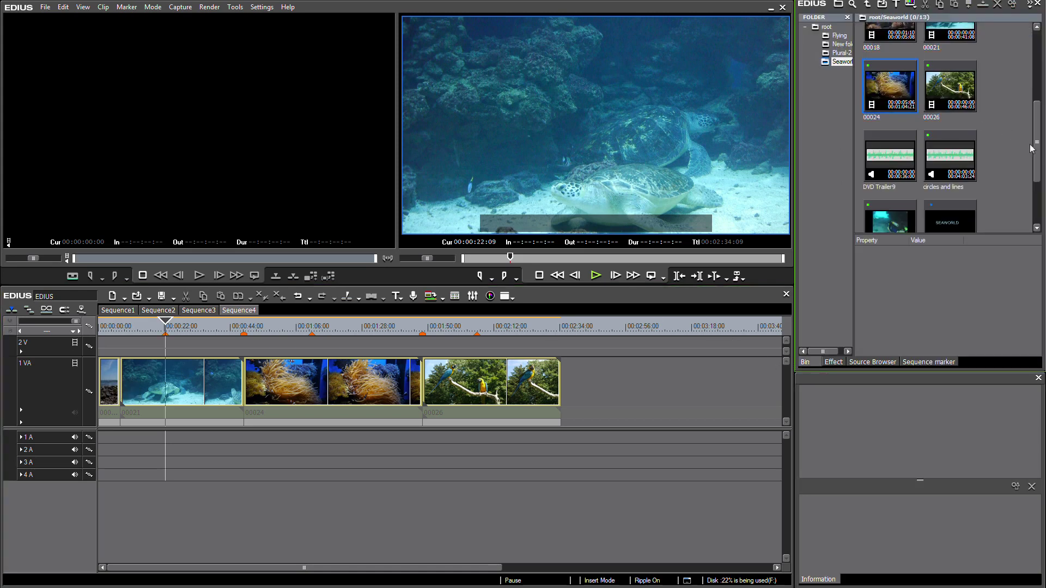
left_click_drag(1032, 148, 1032, 79)
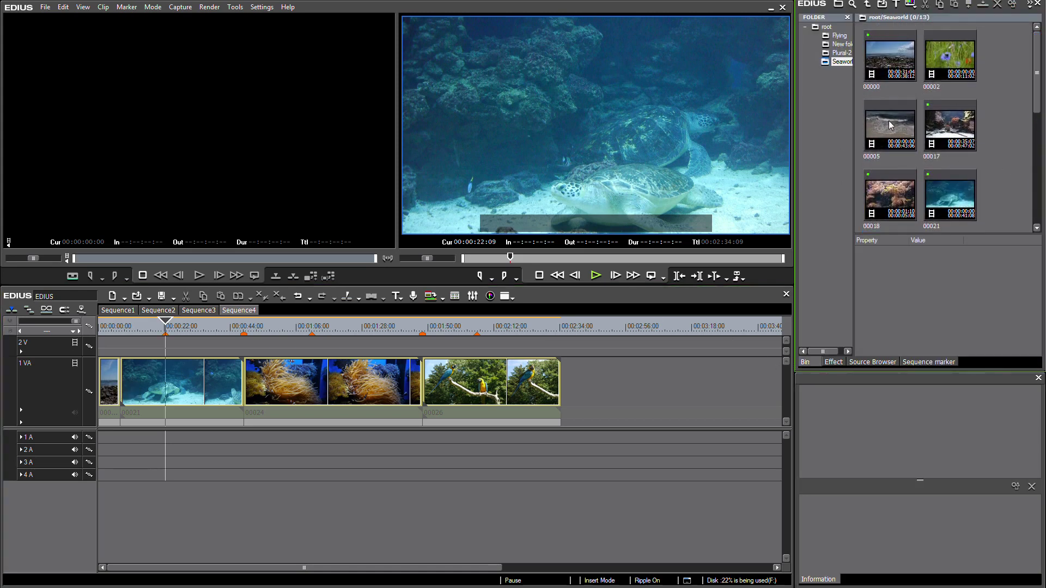
left_click_drag(887, 120, 98, 377)
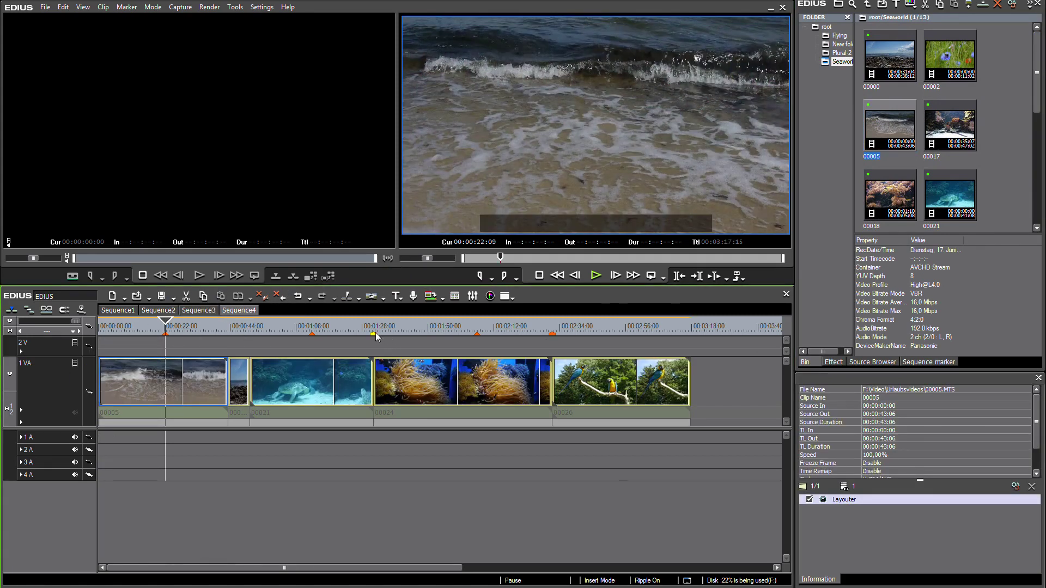
mouse_move(553, 335)
mouse_move(480, 335)
Select all five markers in the Sequence marker list and toggle their Anchor checkboxes
double_click(479, 336)
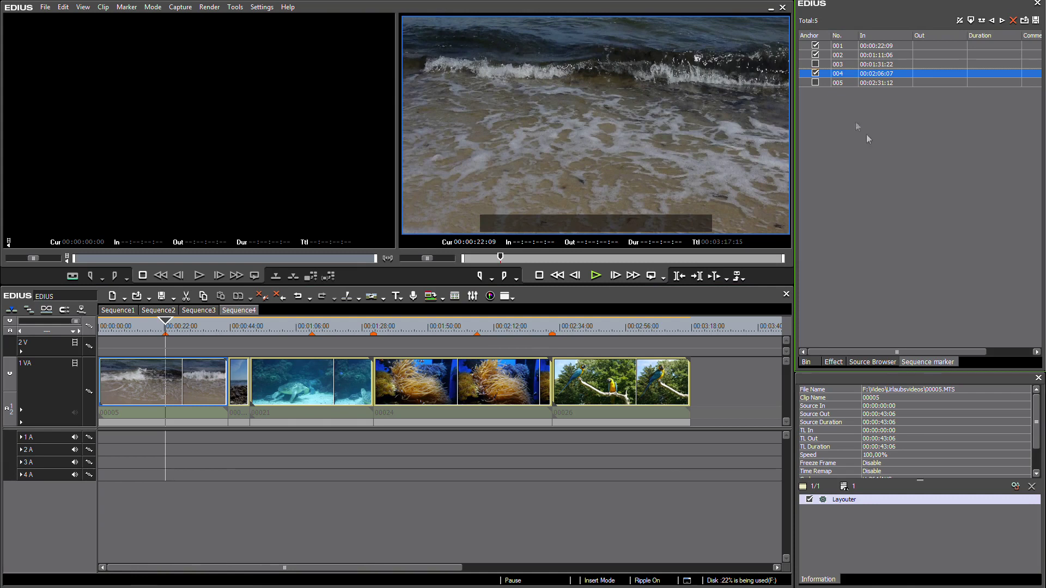
left_click_drag(825, 96, 806, 46)
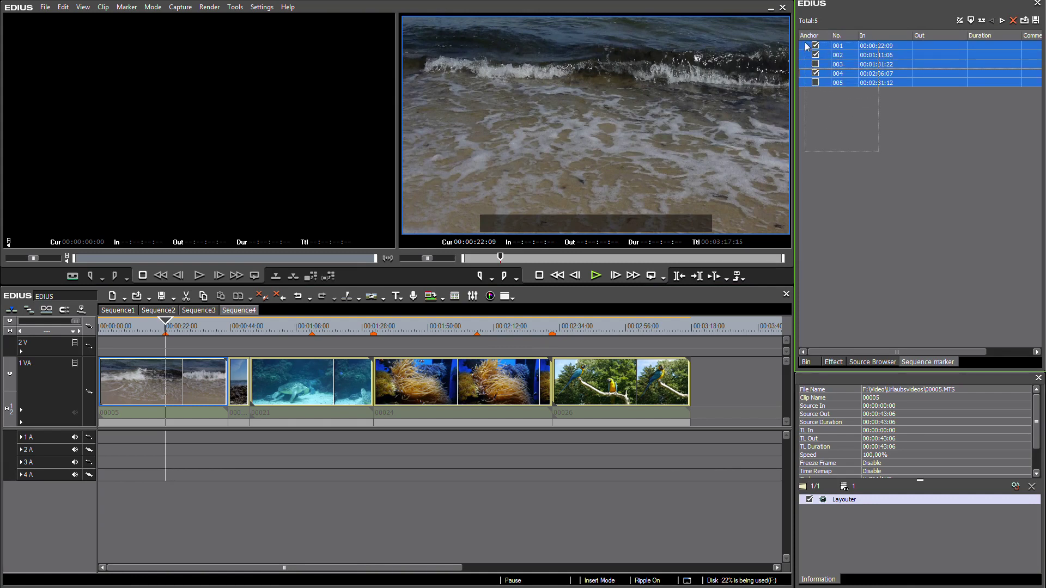
left_click(815, 83)
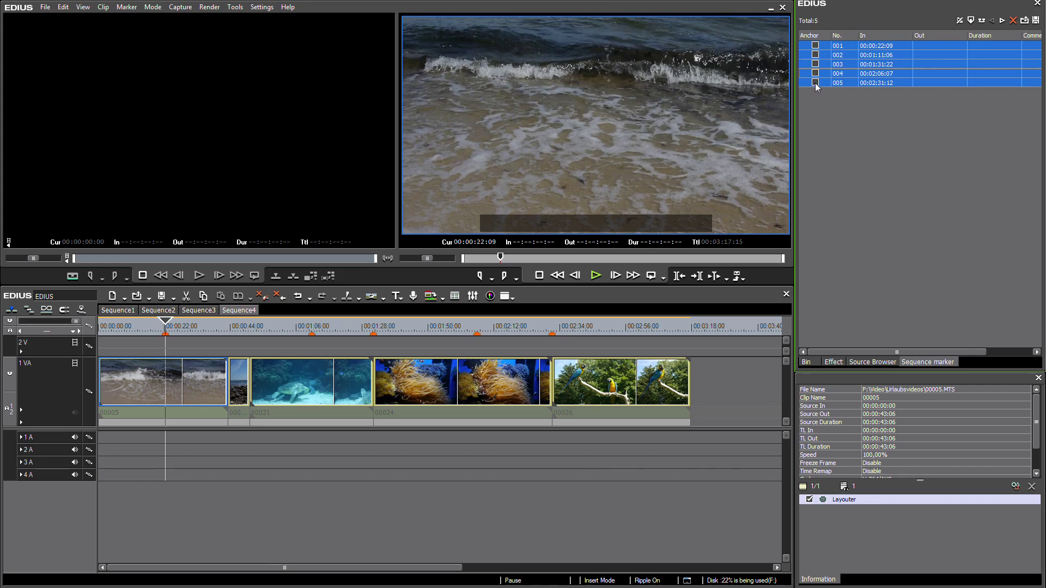